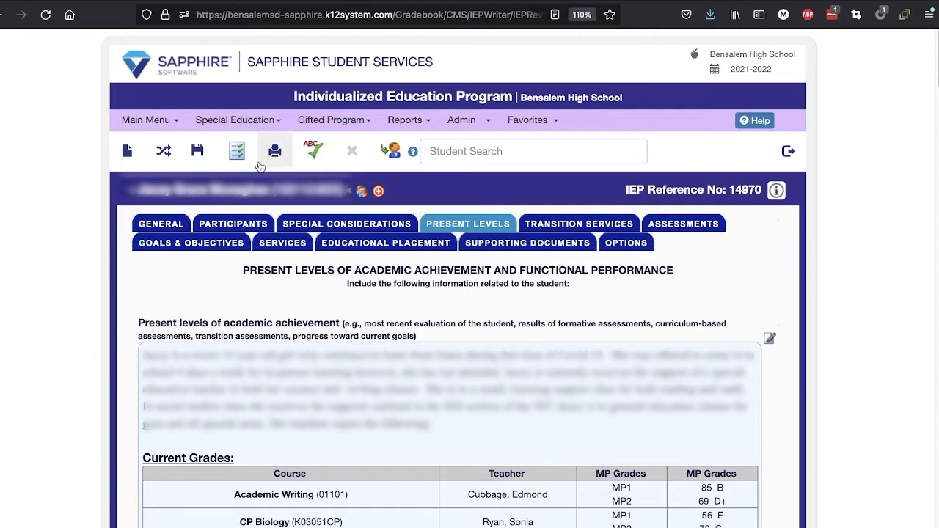
Step: Open the present levels of academic achievement text for editing and add a blank line below the PSSA paragraph
{"action": "left_click", "coordinate": [215, 383]}
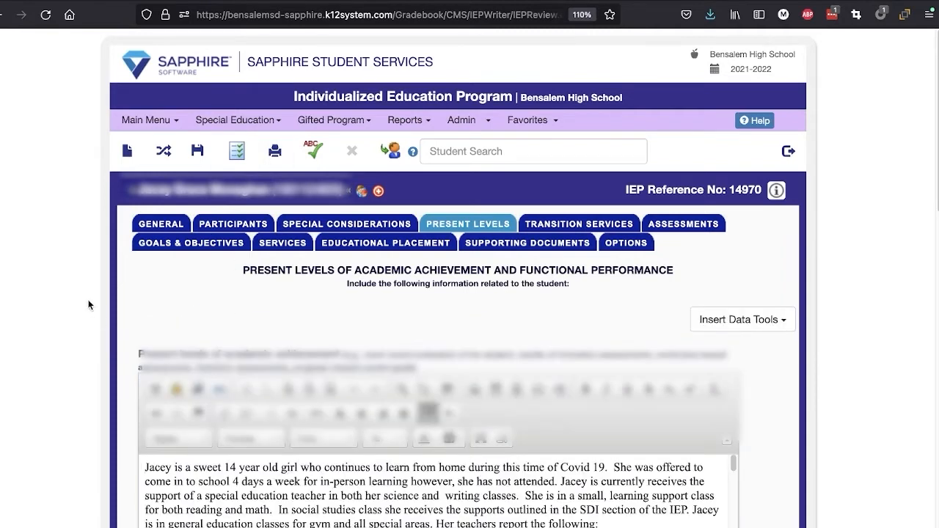
{"action": "scroll", "coordinate": [88, 304], "scroll_direction": "down", "scroll_amount": 2}
{"action": "scroll", "coordinate": [439, 415], "scroll_direction": "down", "scroll_amount": 1}
{"action": "scroll", "coordinate": [227, 367], "scroll_direction": "down", "scroll_amount": 10}
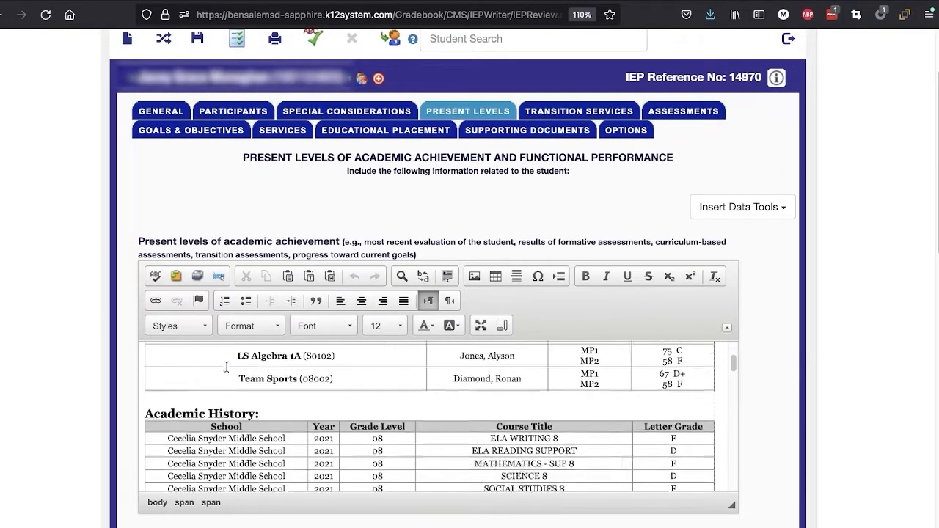
{"action": "scroll", "coordinate": [227, 367], "scroll_direction": "down", "scroll_amount": 2}
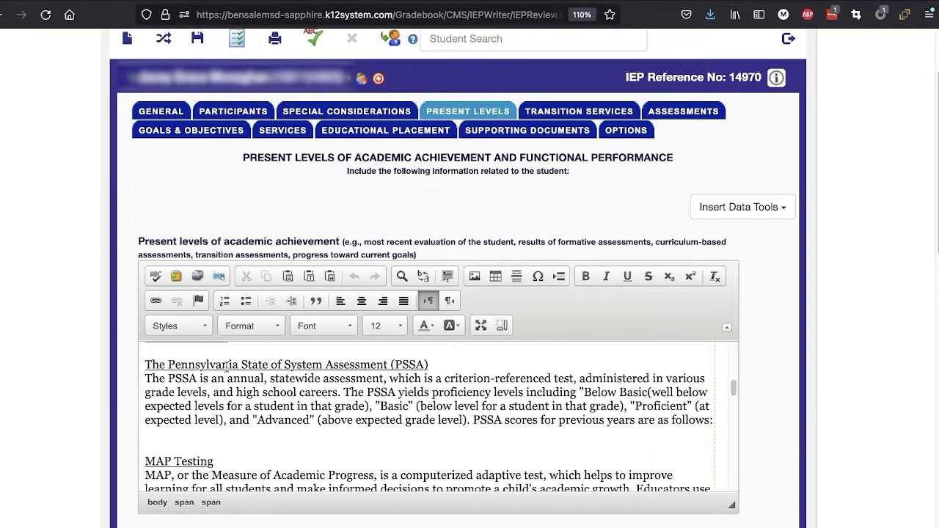
{"action": "scroll", "coordinate": [227, 367], "scroll_direction": "up", "scroll_amount": 1}
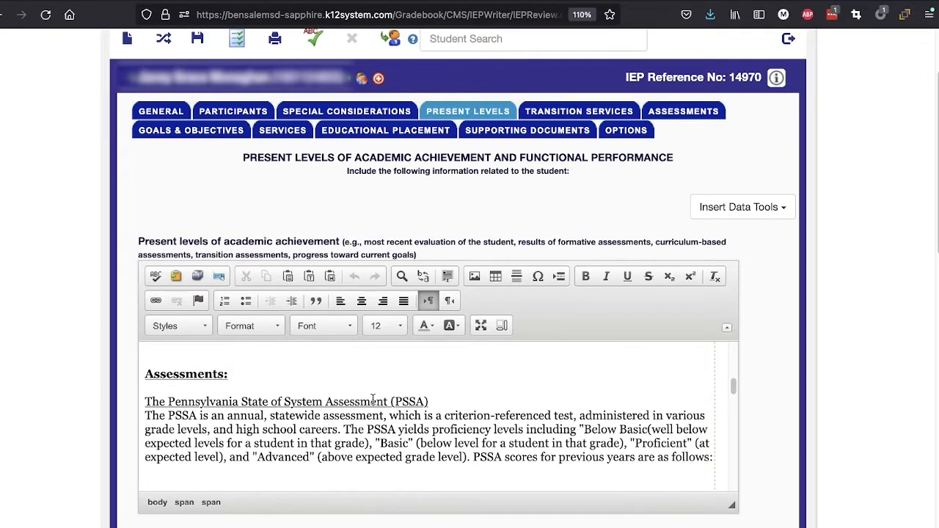
{"action": "scroll", "coordinate": [373, 400], "scroll_direction": "down", "scroll_amount": 1}
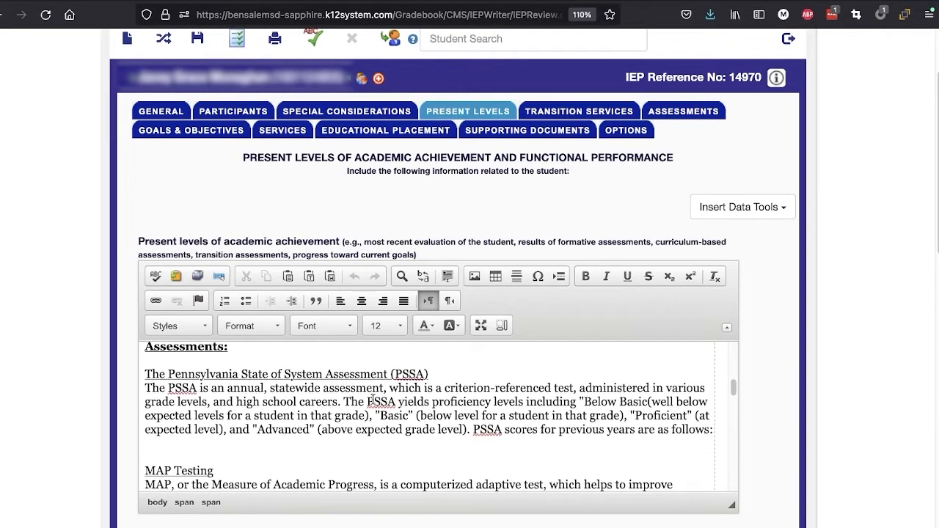
{"action": "left_click", "coordinate": [201, 439]}
{"action": "key", "text": "Return"}
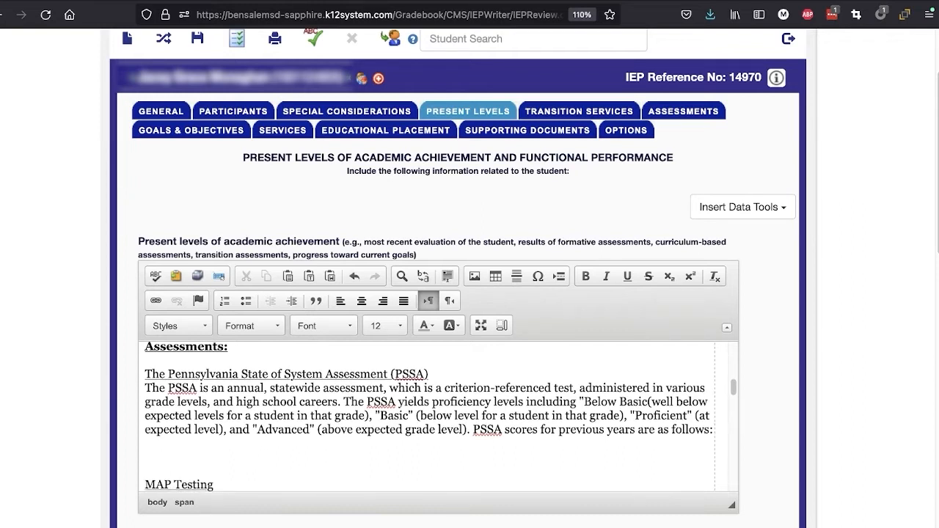
{"action": "scroll", "coordinate": [292, 391], "scroll_direction": "down", "scroll_amount": 5}
{"action": "scroll", "coordinate": [292, 392], "scroll_direction": "up", "scroll_amount": 4}
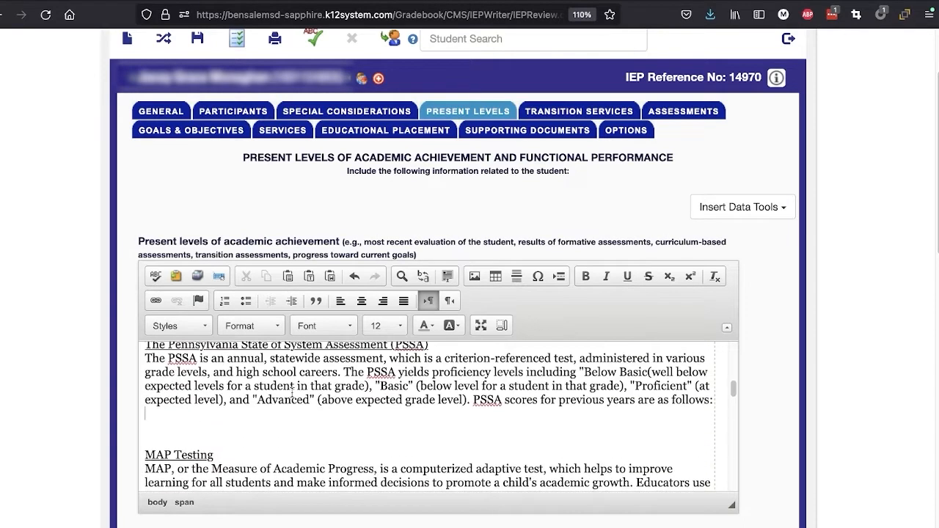
Step: Open the student's Quick Lookup and show the Assessments records
{"action": "left_click", "coordinate": [730, 209]}
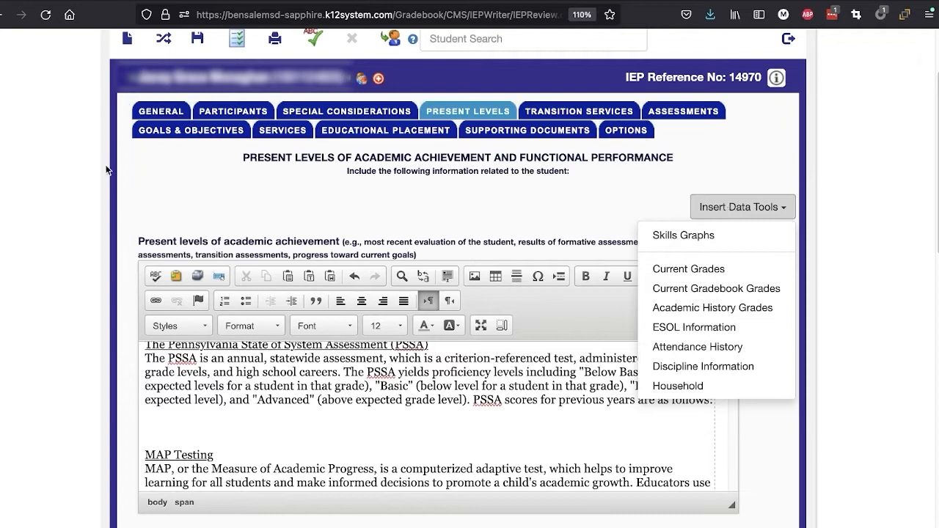
{"action": "left_click", "coordinate": [136, 190]}
{"action": "scroll", "coordinate": [136, 193], "scroll_direction": "up", "scroll_amount": 1}
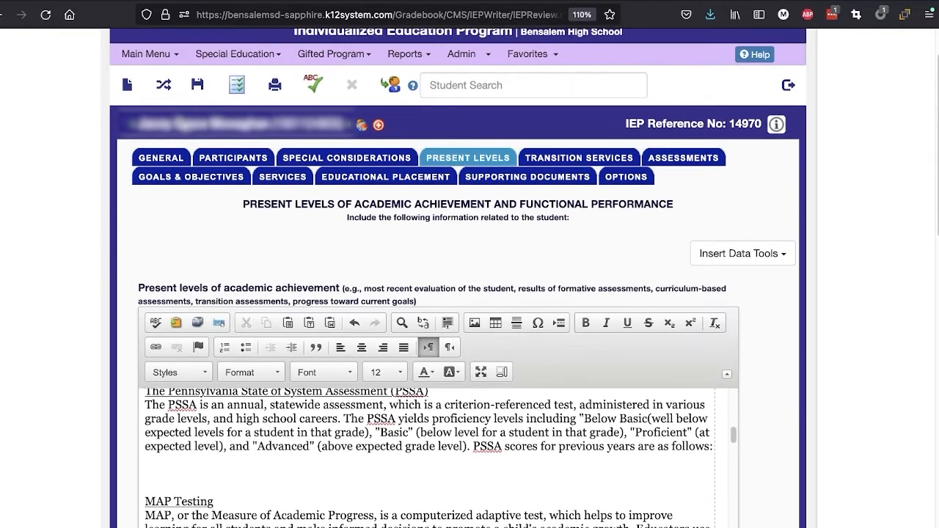
{"action": "left_click", "coordinate": [184, 123]}
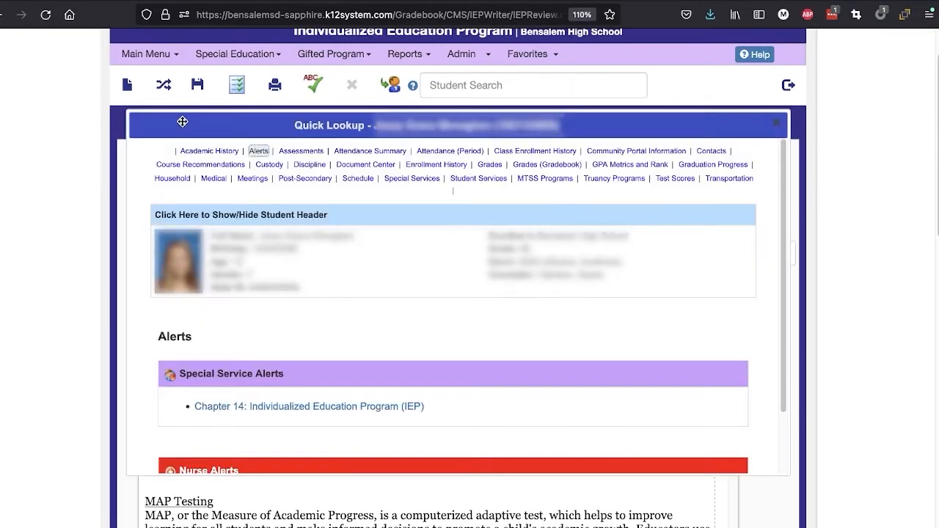
{"action": "left_click", "coordinate": [302, 151]}
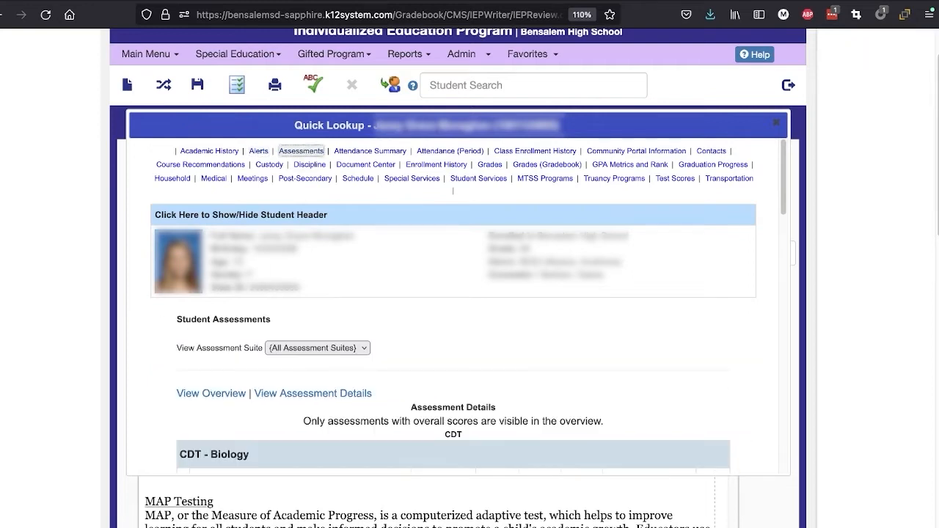
Step: Capture a screenshot of the NWEA MAP Math and NWEA MAP Reading score tables
{"action": "scroll", "coordinate": [302, 268], "scroll_direction": "down", "scroll_amount": 3}
{"action": "scroll", "coordinate": [301, 269], "scroll_direction": "down", "scroll_amount": 5}
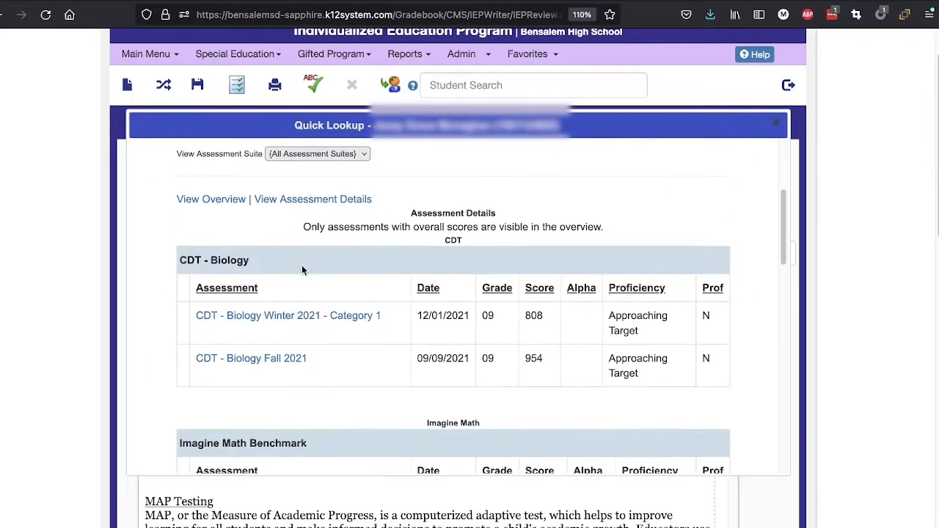
{"action": "scroll", "coordinate": [302, 269], "scroll_direction": "down", "scroll_amount": 4}
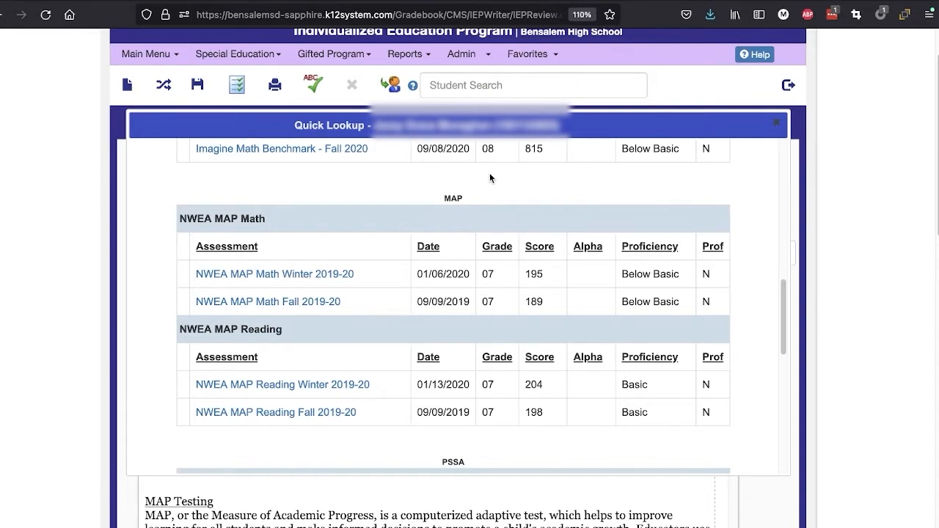
{"action": "key", "text": "super+shift+5"}
{"action": "left_click_drag", "start_coordinate": [382, 298], "coordinate": [459, 242]}
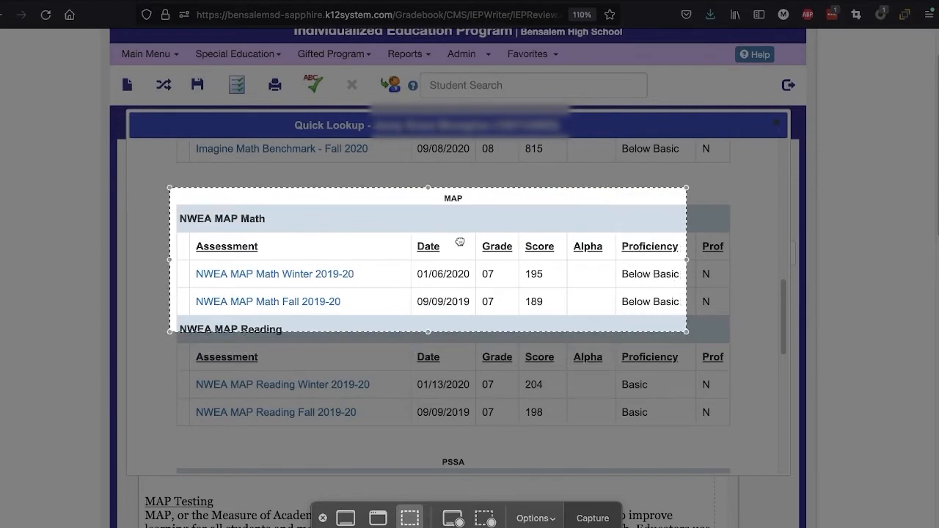
{"action": "left_click_drag", "start_coordinate": [686, 331], "coordinate": [739, 434]}
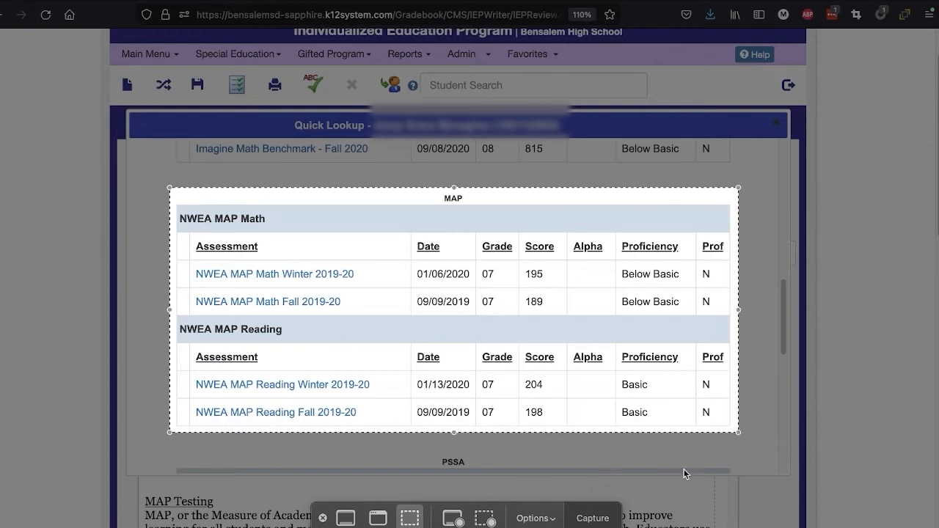
{"action": "left_click", "coordinate": [552, 520]}
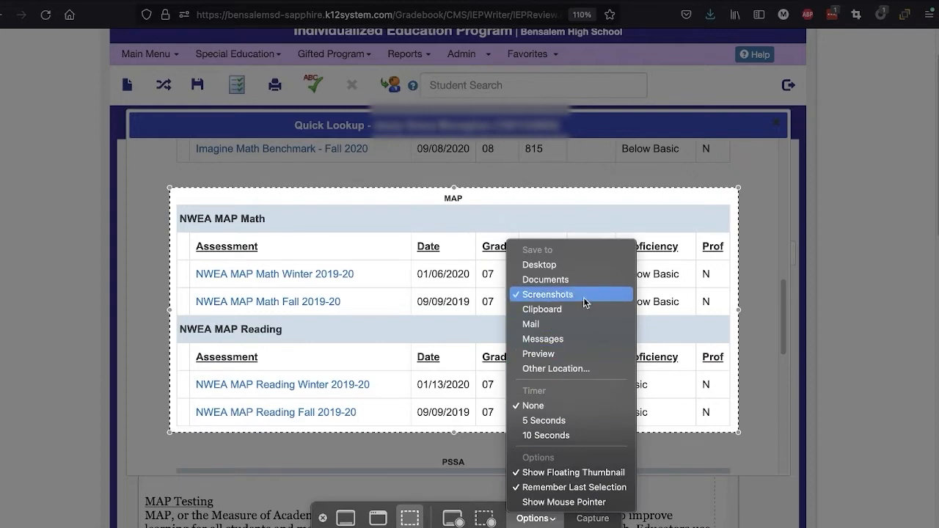
{"action": "left_click", "coordinate": [537, 520]}
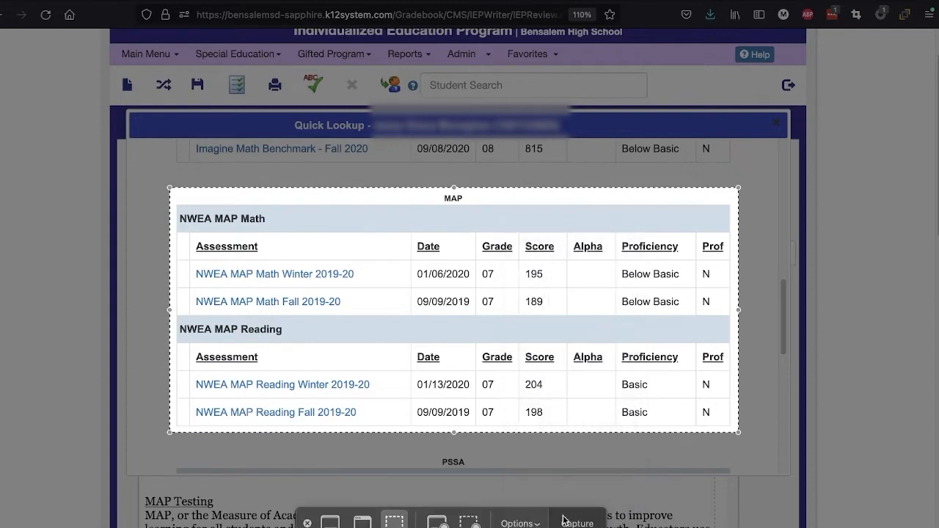
{"action": "left_click", "coordinate": [571, 520]}
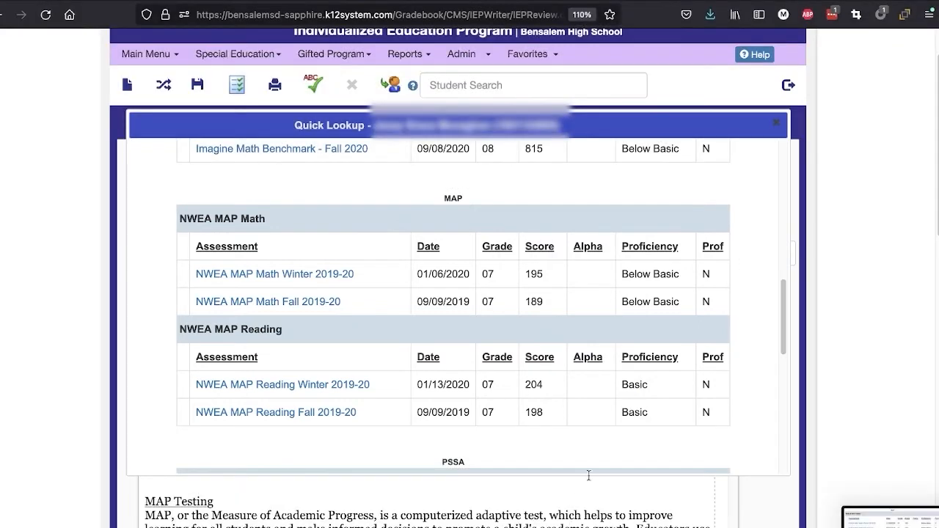
Step: Move and enlarge the Quick Lookup window to fit the PSSA ELA, Math and Science tables together
{"action": "scroll", "coordinate": [613, 313], "scroll_direction": "down", "scroll_amount": 5}
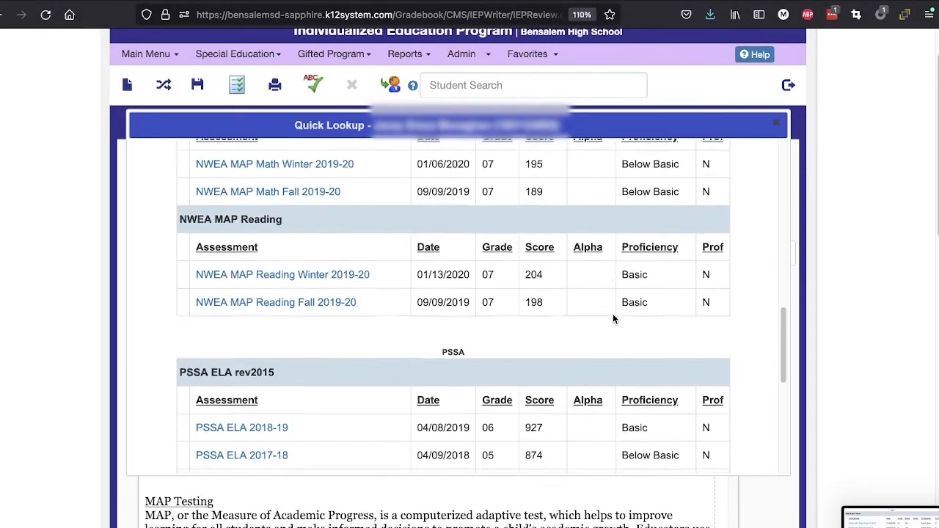
{"action": "scroll", "coordinate": [612, 313], "scroll_direction": "down", "scroll_amount": 4}
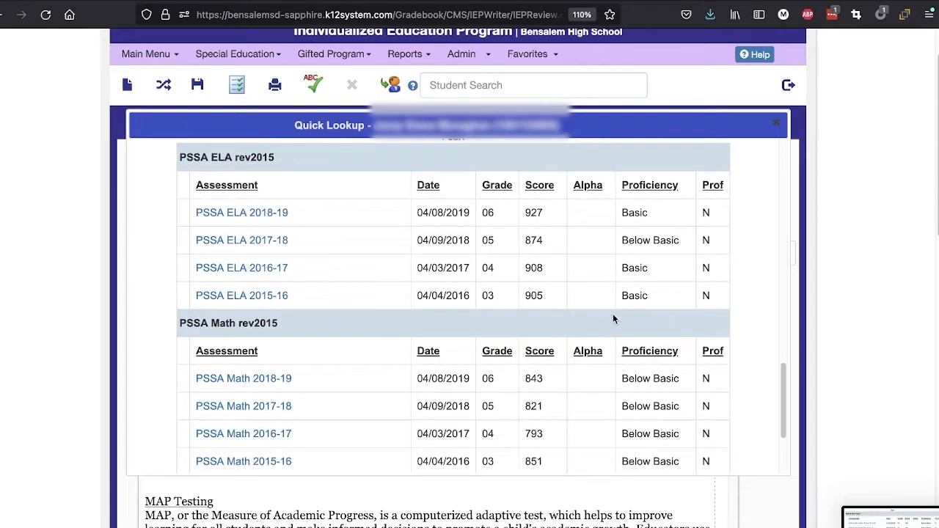
{"action": "scroll", "coordinate": [613, 313], "scroll_direction": "up", "scroll_amount": 2}
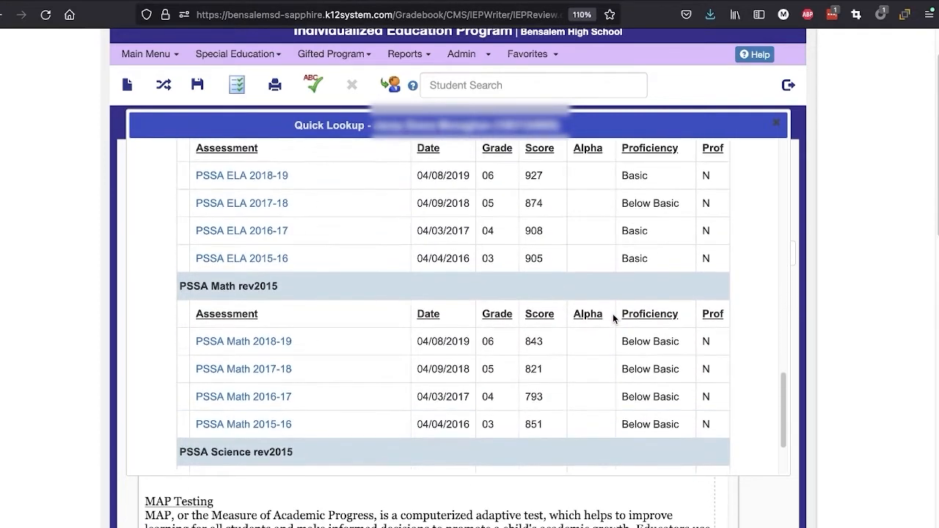
{"action": "left_click_drag", "start_coordinate": [613, 128], "coordinate": [614, 52]}
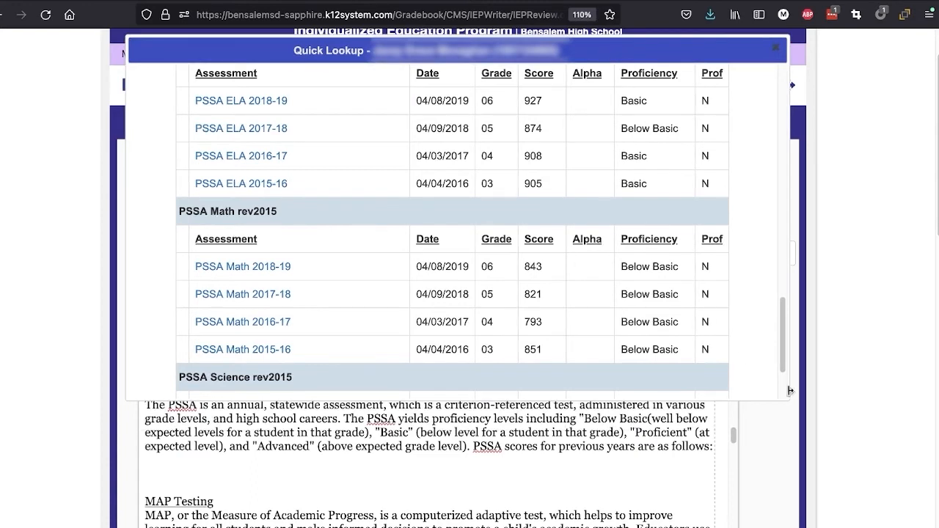
{"action": "left_click_drag", "start_coordinate": [787, 401], "coordinate": [797, 520]}
{"action": "scroll", "coordinate": [672, 430], "scroll_direction": "up", "scroll_amount": 2}
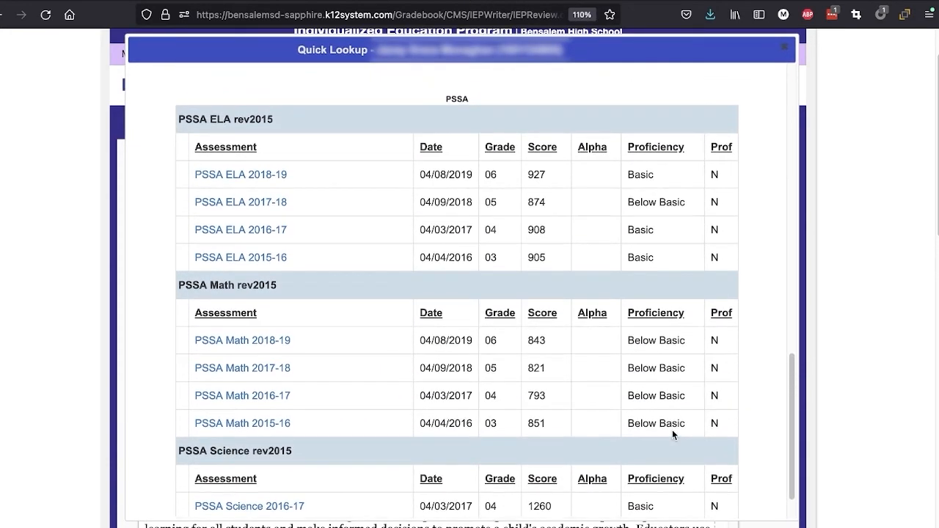
{"action": "scroll", "coordinate": [672, 435], "scroll_direction": "down", "scroll_amount": 1}
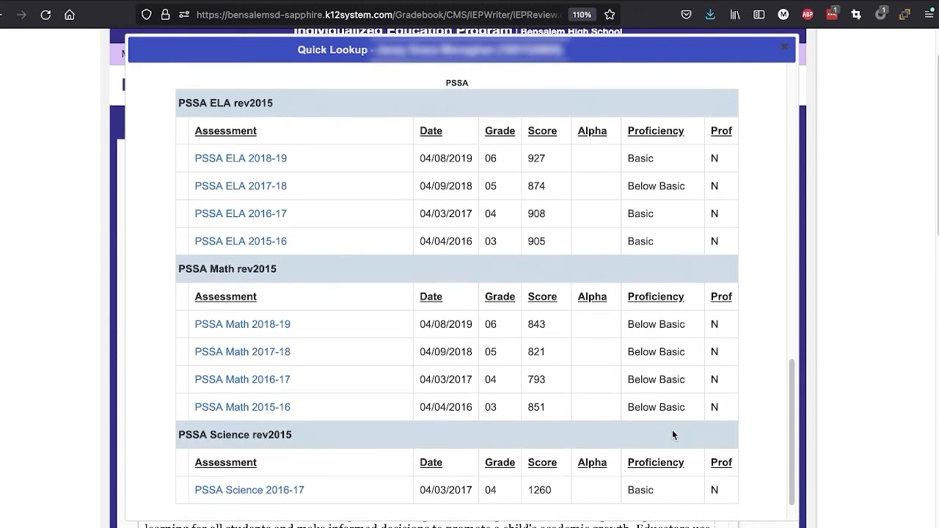
Step: Capture a screenshot of the PSSA ELA, Math and Science tables and close Quick Lookup
{"action": "key", "text": "super+shift+5"}
{"action": "left_click_drag", "start_coordinate": [601, 367], "coordinate": [604, 443]}
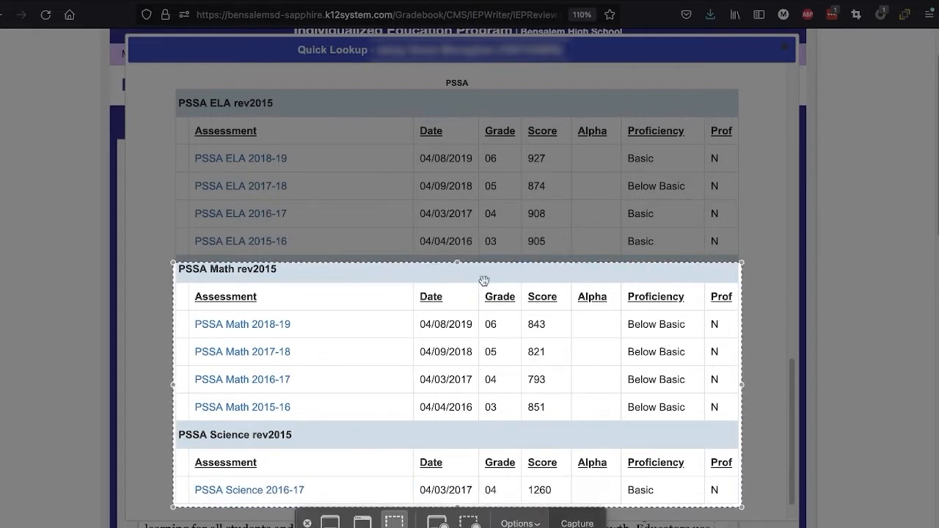
{"action": "left_click_drag", "start_coordinate": [459, 264], "coordinate": [437, 76]}
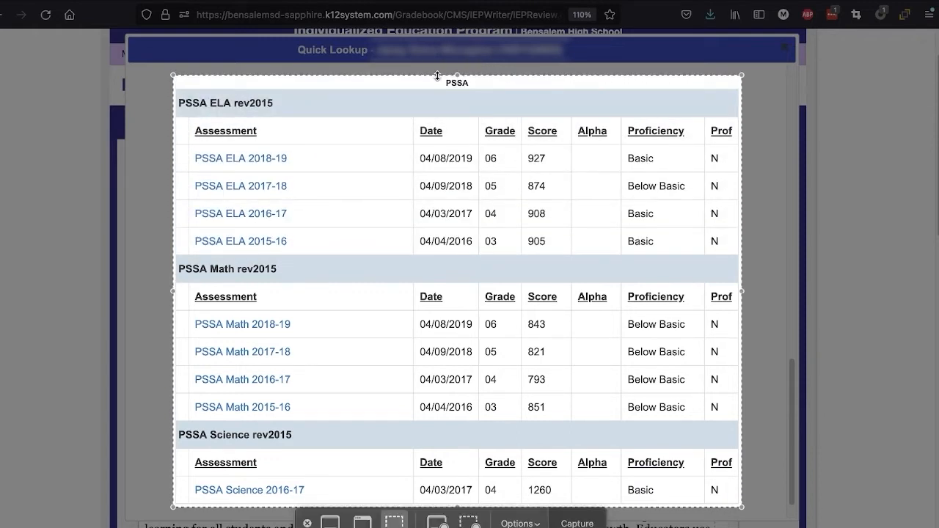
{"action": "left_click", "coordinate": [572, 522]}
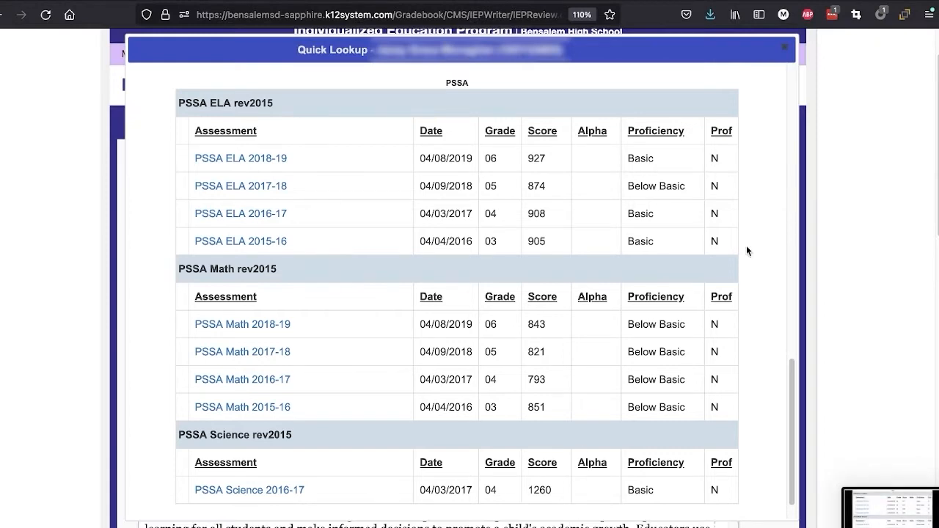
{"action": "left_click", "coordinate": [782, 47]}
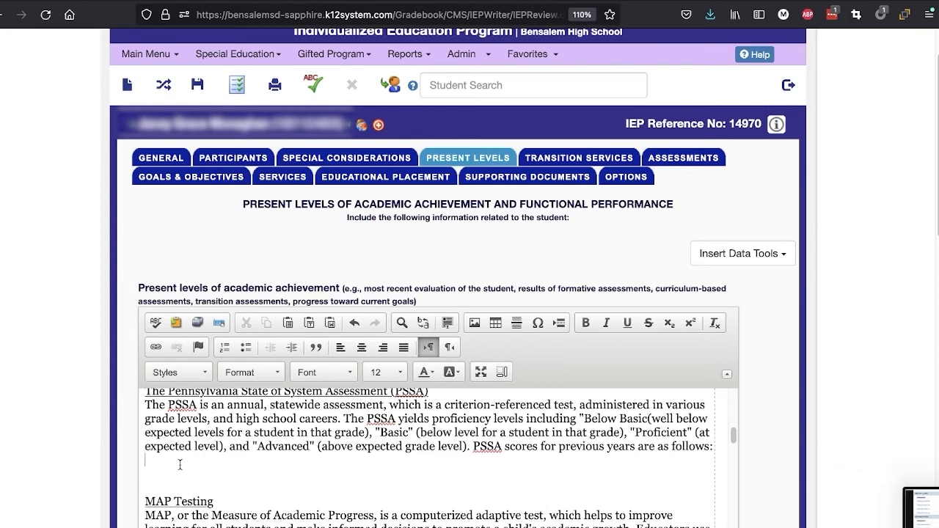
Step: Start an image upload below the PSSA paragraph and browse to the Screenshots folder on the Desktop
{"action": "left_click", "coordinate": [474, 325]}
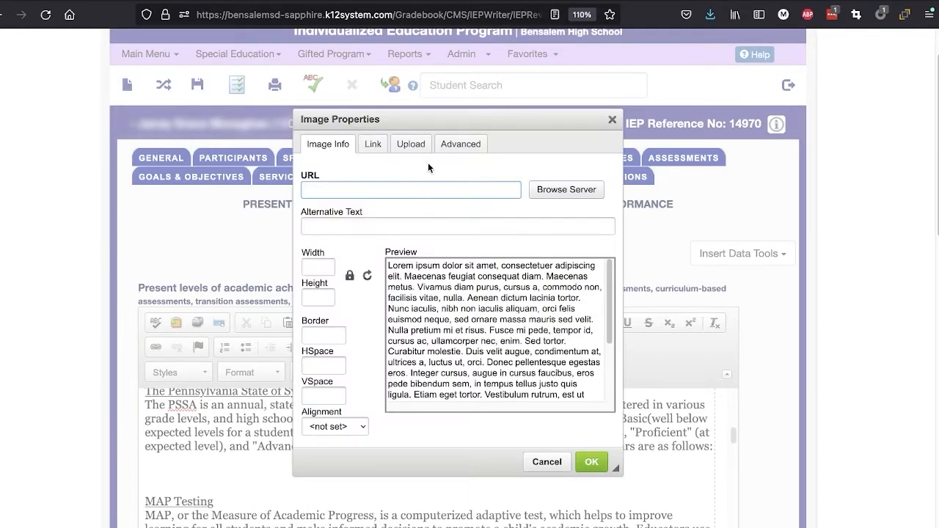
{"action": "left_click", "coordinate": [410, 144]}
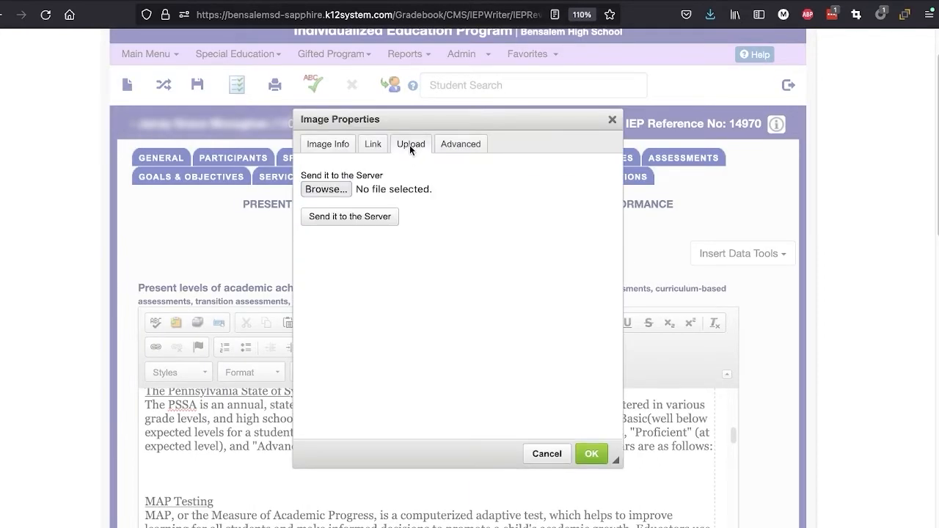
{"action": "left_click", "coordinate": [326, 189]}
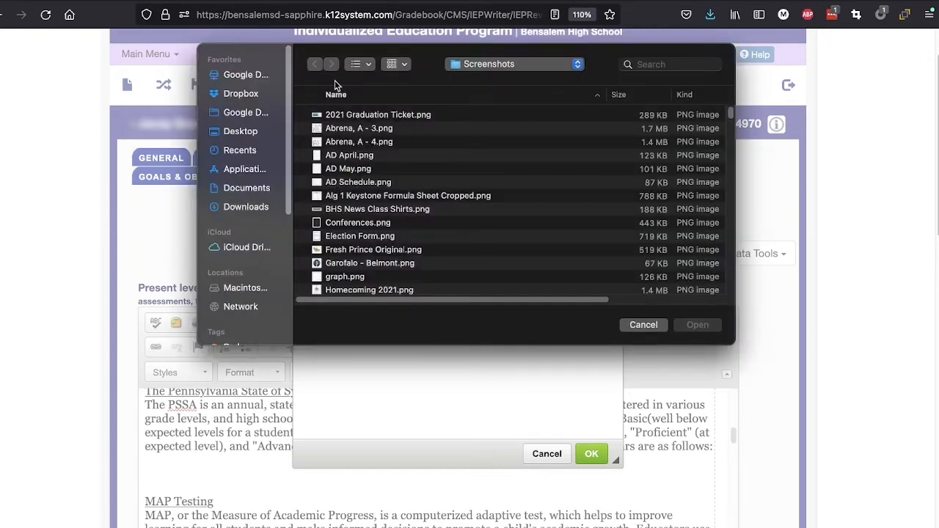
{"action": "left_click", "coordinate": [243, 136]}
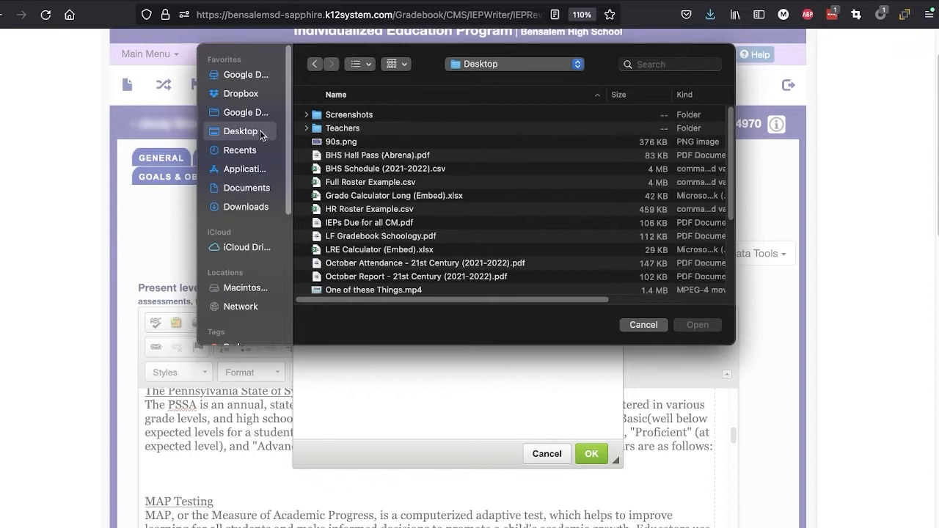
{"action": "double_click", "coordinate": [347, 118]}
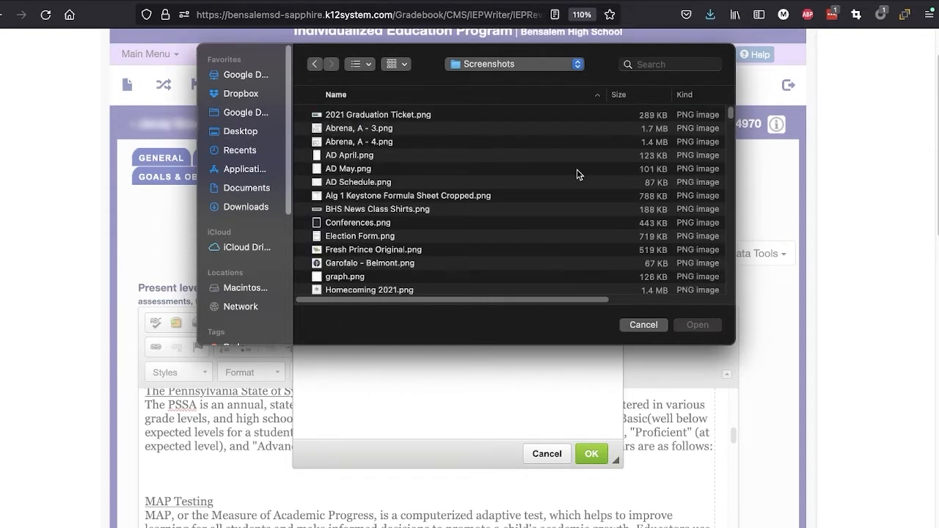
Step: Sort the files in the Screenshots folder so the newest ones come first
{"action": "scroll", "coordinate": [579, 172], "scroll_direction": "right", "scroll_amount": 5}
{"action": "left_click", "coordinate": [638, 100]}
{"action": "scroll", "coordinate": [484, 170], "scroll_direction": "left", "scroll_amount": 5}
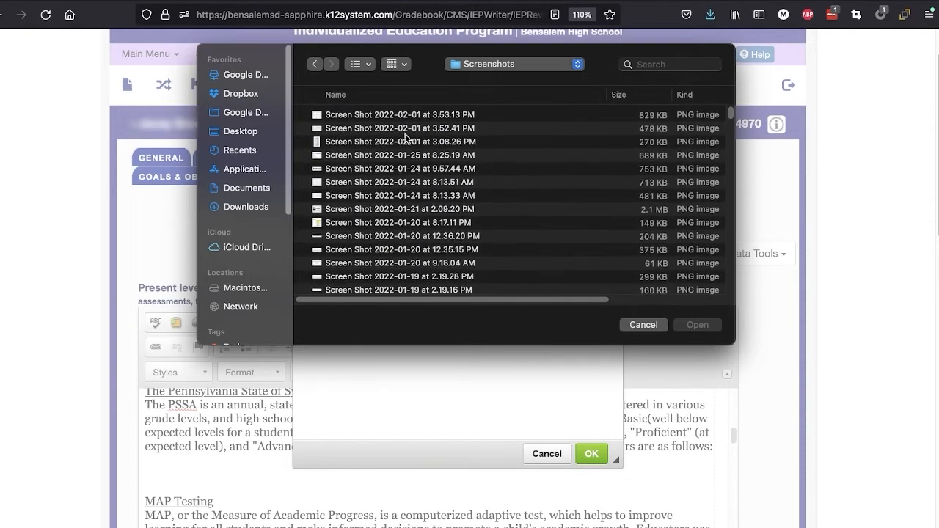
Step: Preview the two newest screenshots and upload the PSSA one, Screen Shot 2022-02-01 at 3.53.13 PM.png, to the server
{"action": "left_click", "coordinate": [374, 128]}
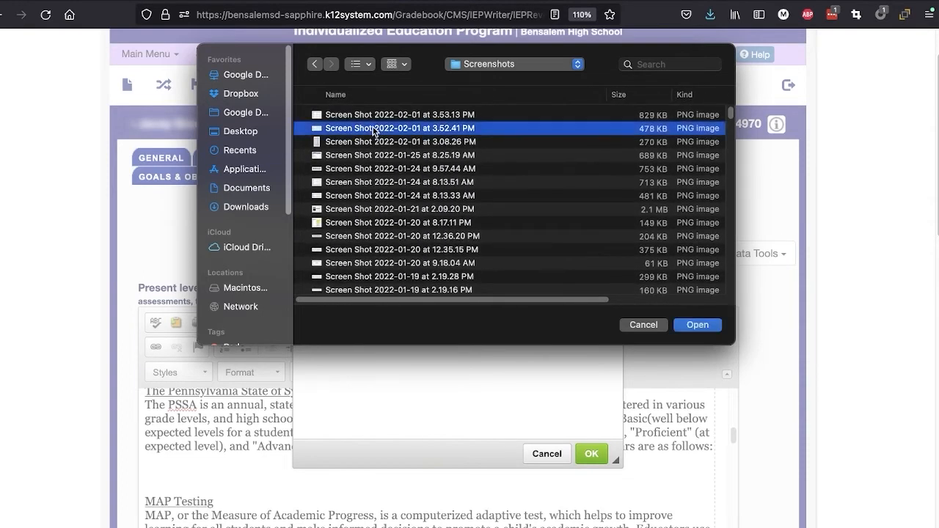
{"action": "key", "text": "space"}
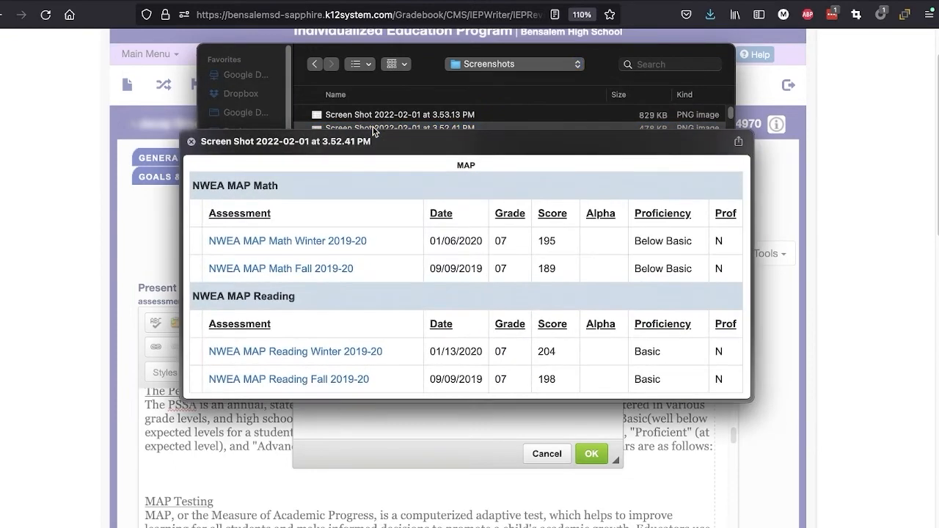
{"action": "key", "text": "Up"}
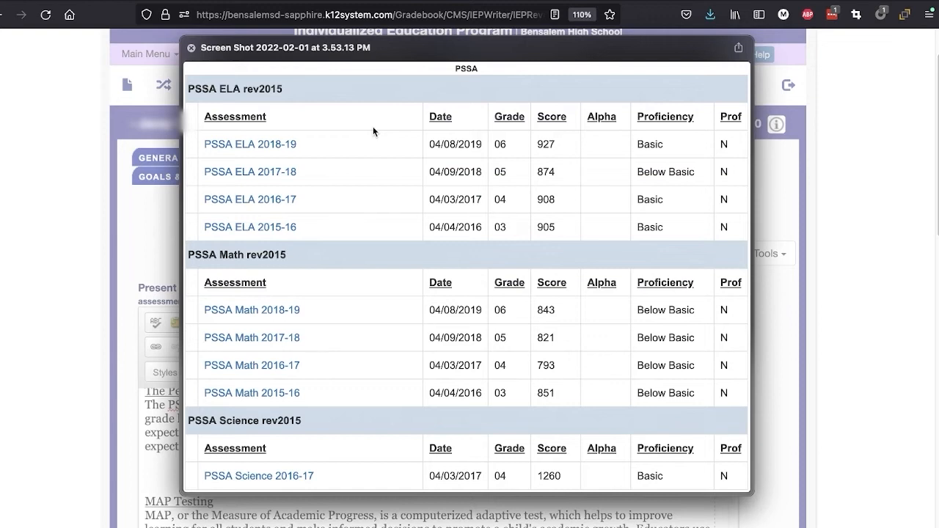
{"action": "key", "text": "space"}
{"action": "double_click", "coordinate": [368, 116]}
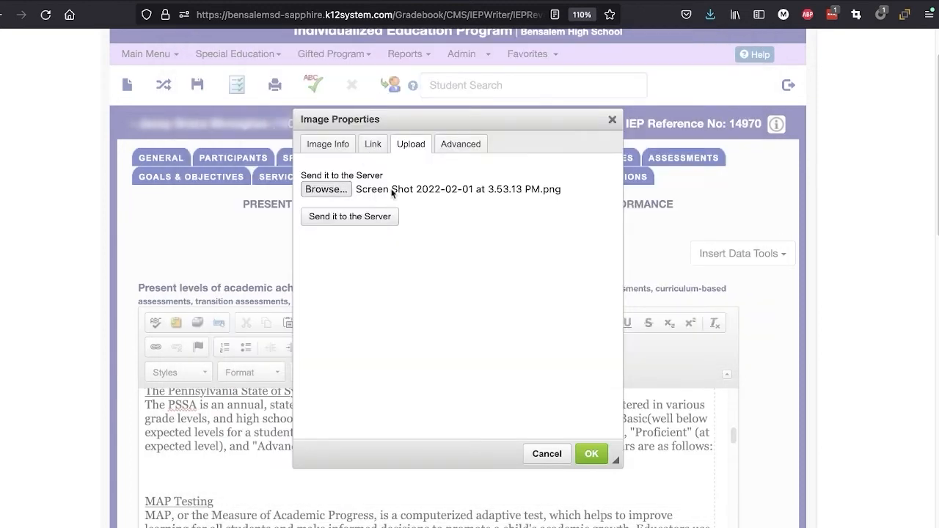
{"action": "left_click", "coordinate": [369, 216]}
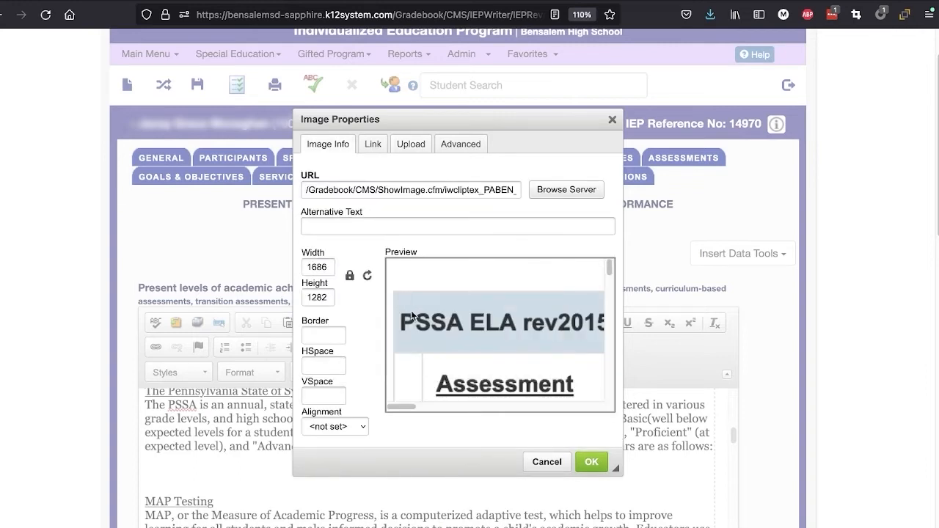
Step: Set the PSSA image's width to 600 and insert it below the PSSA paragraph
{"action": "scroll", "coordinate": [436, 340], "scroll_direction": "right", "scroll_amount": 10}
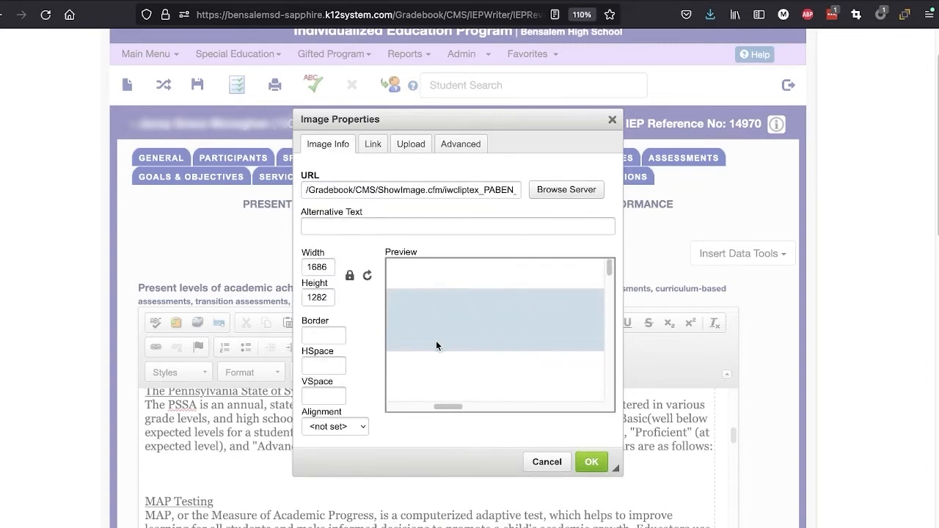
{"action": "scroll", "coordinate": [436, 341], "scroll_direction": "right", "scroll_amount": 10}
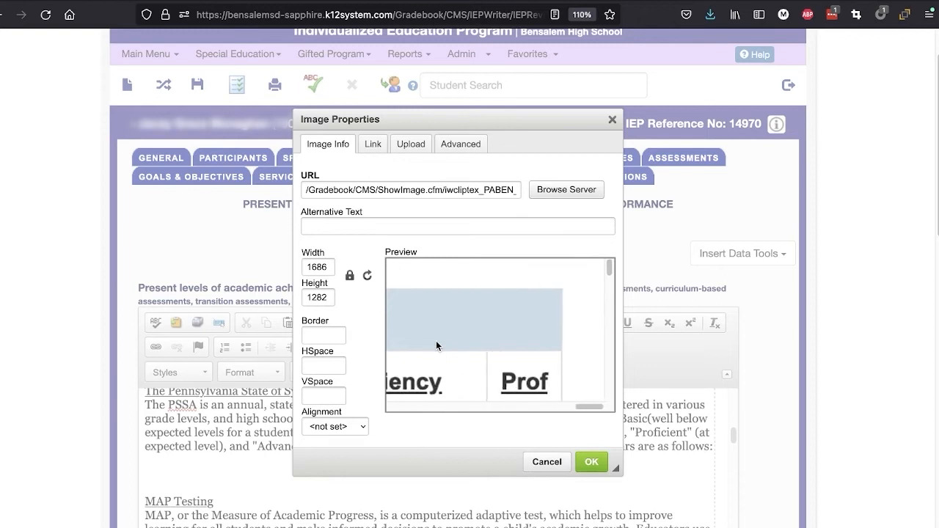
{"action": "scroll", "coordinate": [436, 340], "scroll_direction": "right", "scroll_amount": 5}
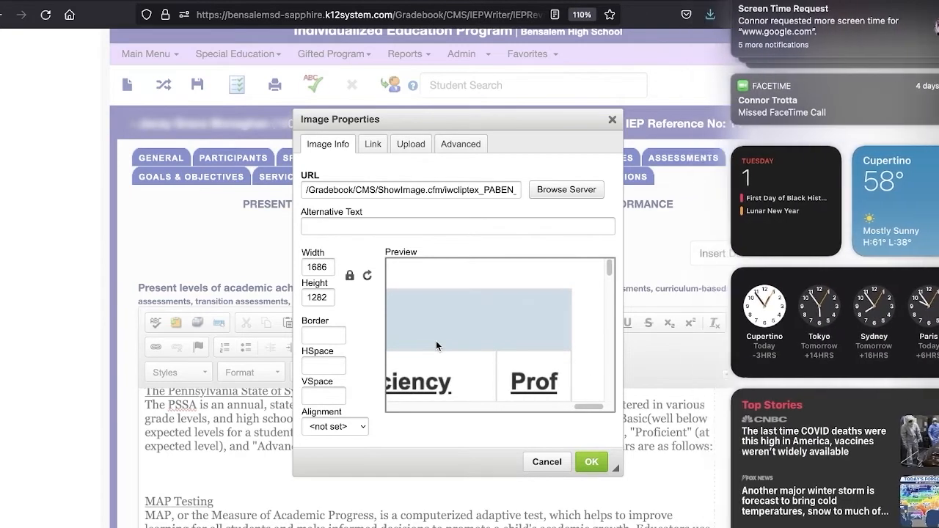
{"action": "scroll", "coordinate": [435, 340], "scroll_direction": "left", "scroll_amount": 3}
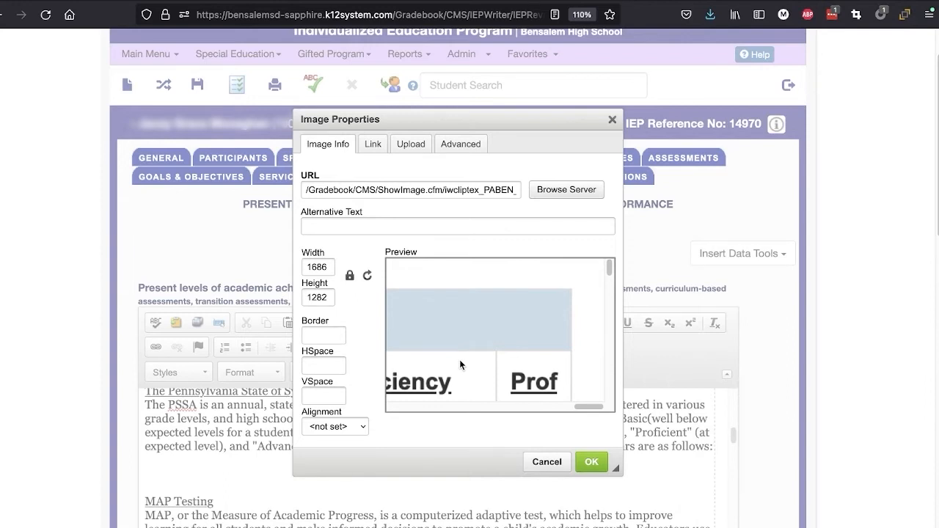
{"action": "scroll", "coordinate": [459, 359], "scroll_direction": "left", "scroll_amount": 3}
{"action": "scroll", "coordinate": [459, 359], "scroll_direction": "up", "scroll_amount": 2}
{"action": "scroll", "coordinate": [459, 359], "scroll_direction": "left", "scroll_amount": 3}
{"action": "double_click", "coordinate": [313, 267]}
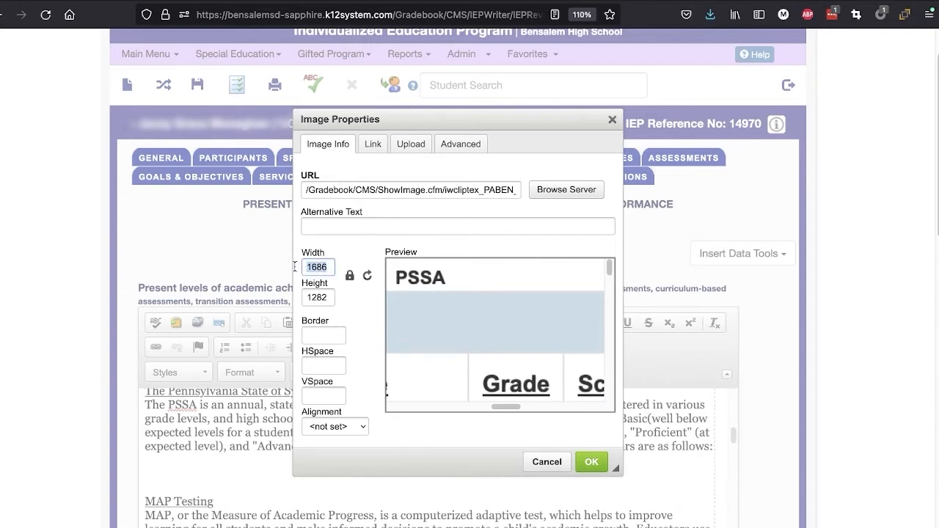
{"action": "type", "text": "600"}
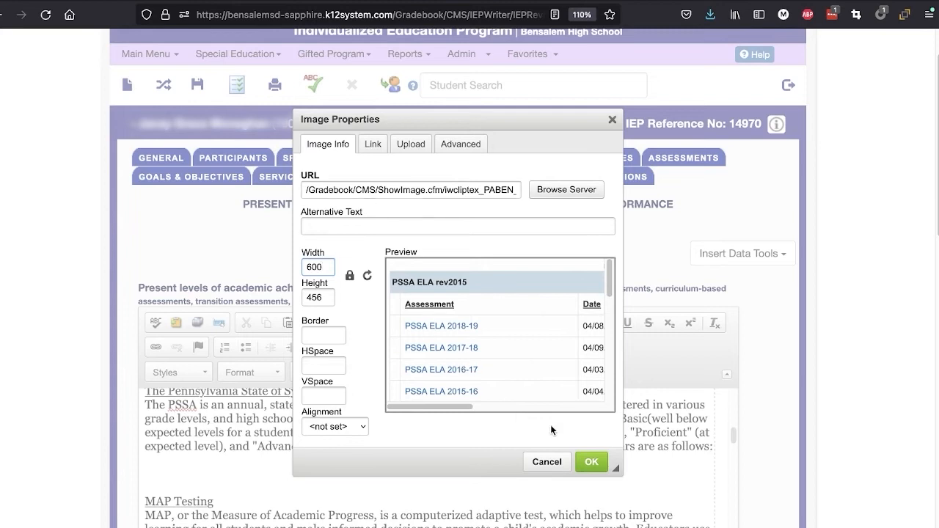
{"action": "left_click", "coordinate": [589, 462]}
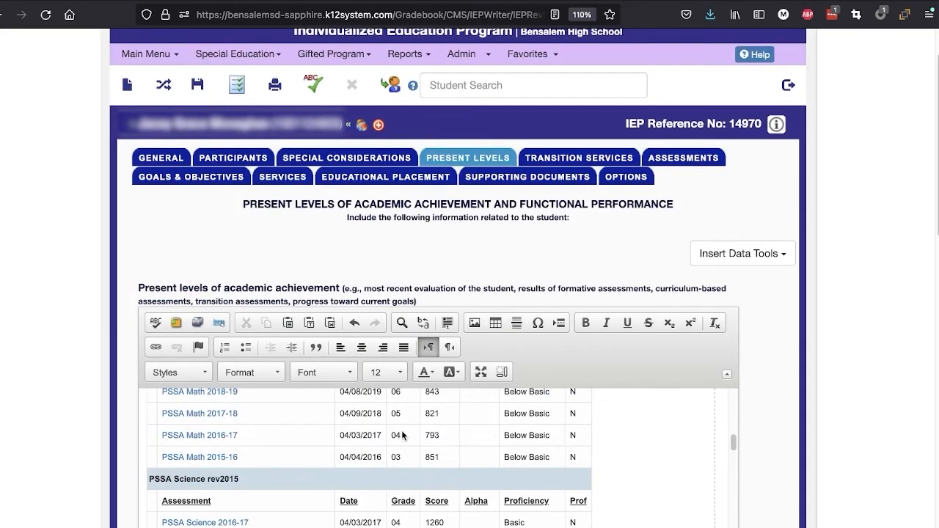
{"action": "scroll", "coordinate": [402, 435], "scroll_direction": "up", "scroll_amount": 5}
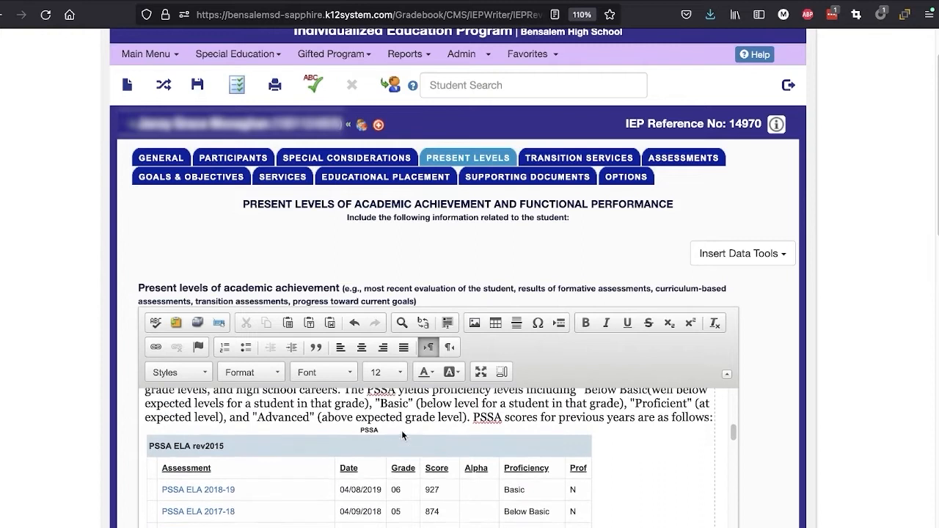
{"action": "scroll", "coordinate": [402, 435], "scroll_direction": "up", "scroll_amount": 2}
Step: Start a new image below the MAP Testing paragraph and upload the MAP screenshot, Screen Shot 2022-02-01 at 3.52.41 PM.png, to the server
{"action": "scroll", "coordinate": [402, 433], "scroll_direction": "down", "scroll_amount": 5}
{"action": "scroll", "coordinate": [402, 433], "scroll_direction": "down", "scroll_amount": 8}
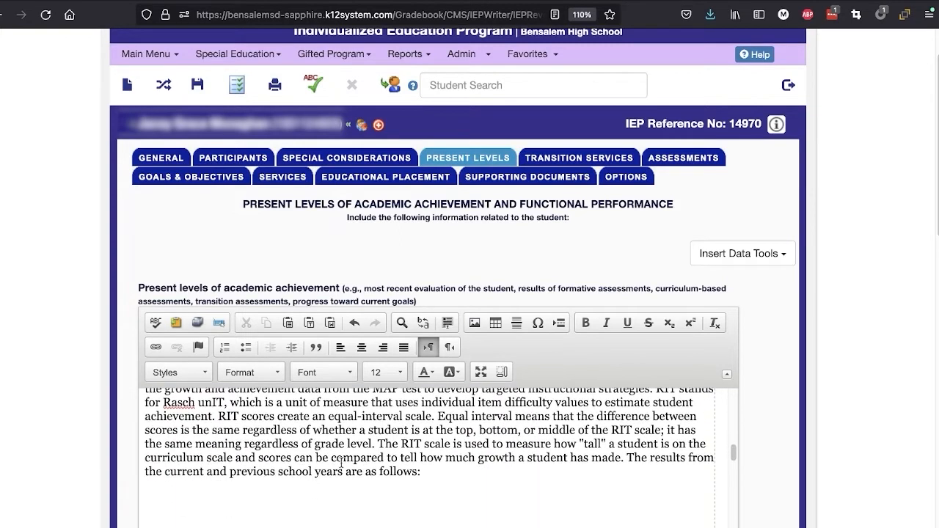
{"action": "left_click", "coordinate": [474, 323]}
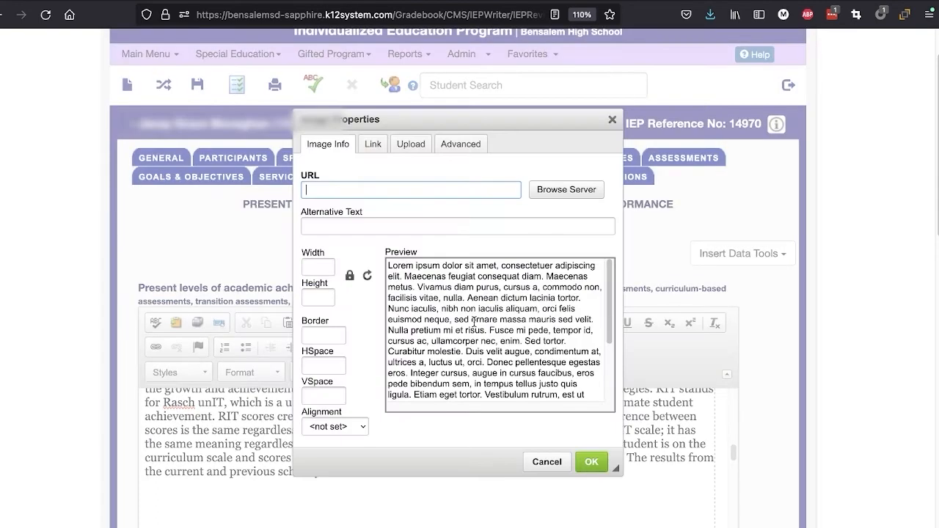
{"action": "left_click", "coordinate": [411, 144]}
{"action": "left_click", "coordinate": [325, 189]}
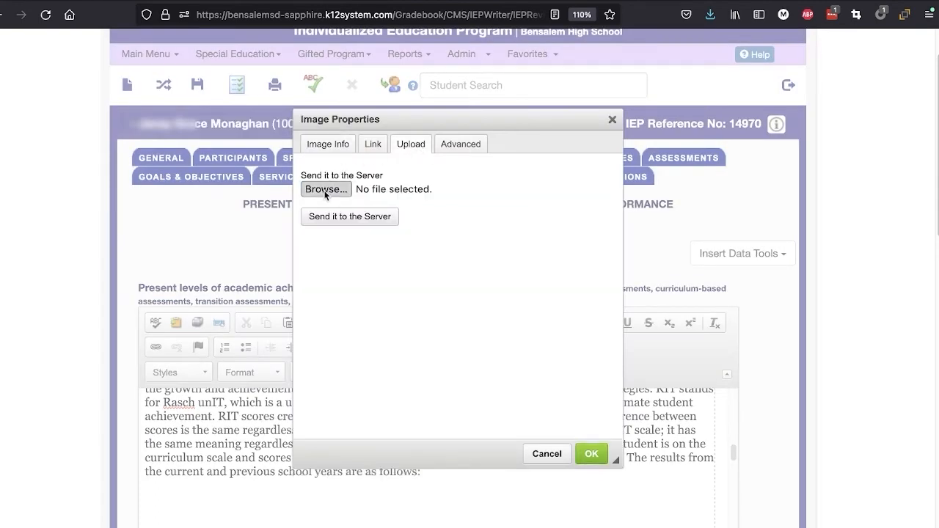
{"action": "left_click", "coordinate": [379, 129]}
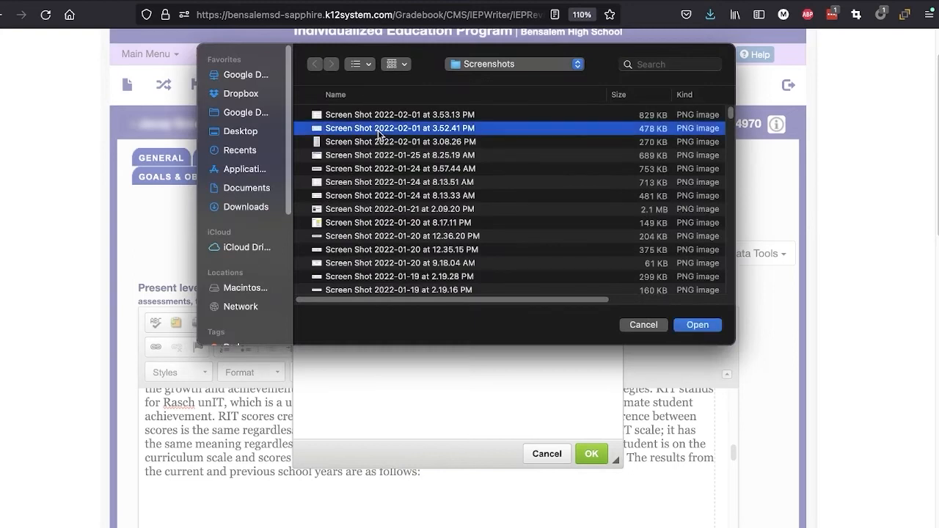
{"action": "key", "text": "space"}
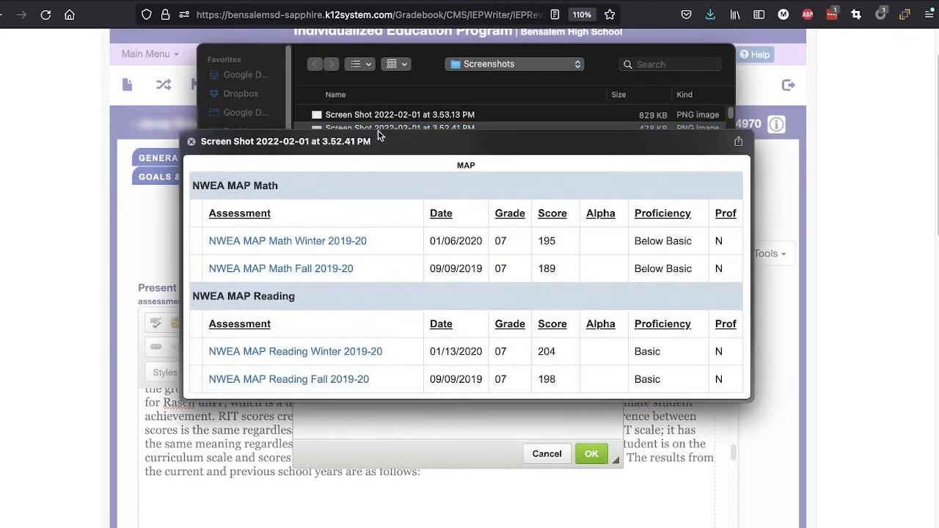
{"action": "key", "text": "space"}
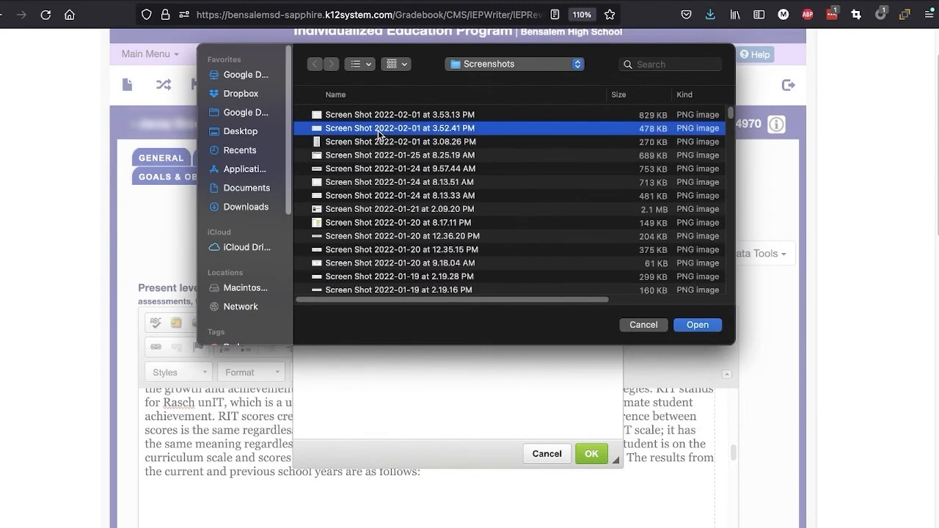
{"action": "left_click", "coordinate": [705, 325]}
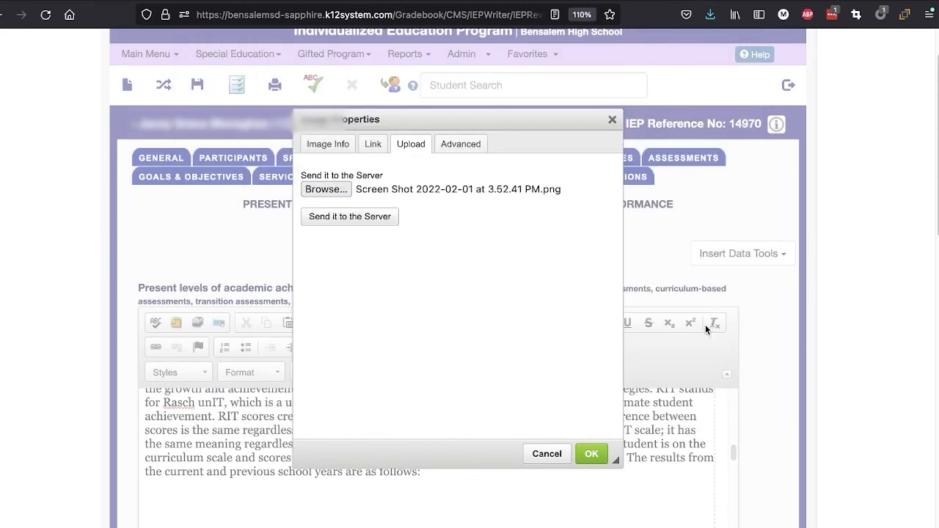
{"action": "left_click", "coordinate": [393, 218]}
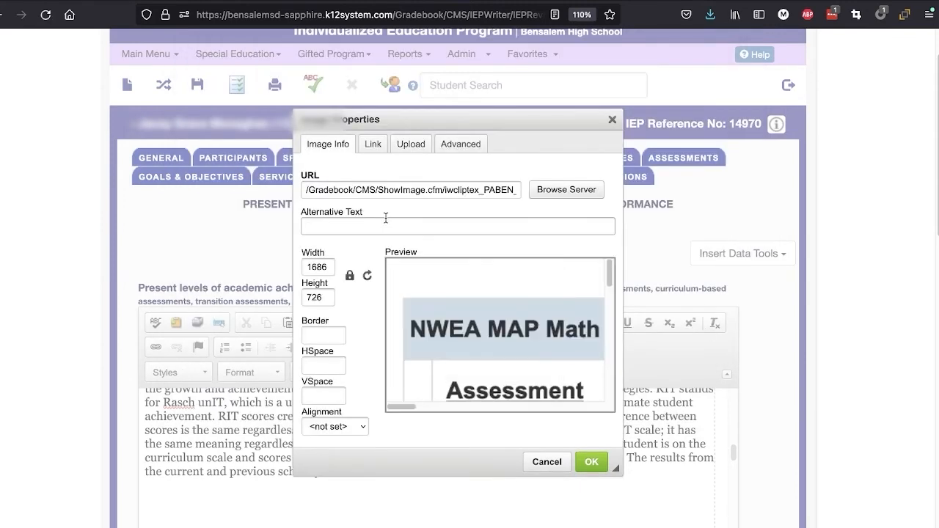
Step: Set the MAP image's width to 600, insert it below the MAP paragraph and check its placement
{"action": "left_click_drag", "start_coordinate": [326, 266], "coordinate": [295, 266]}
{"action": "type", "text": "600"}
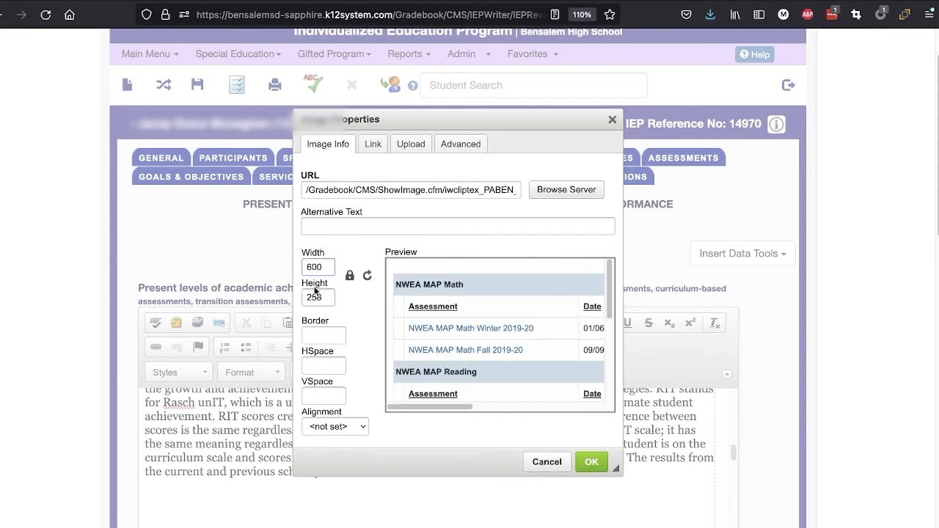
{"action": "left_click", "coordinate": [589, 464]}
{"action": "scroll", "coordinate": [470, 449], "scroll_direction": "down", "scroll_amount": 2}
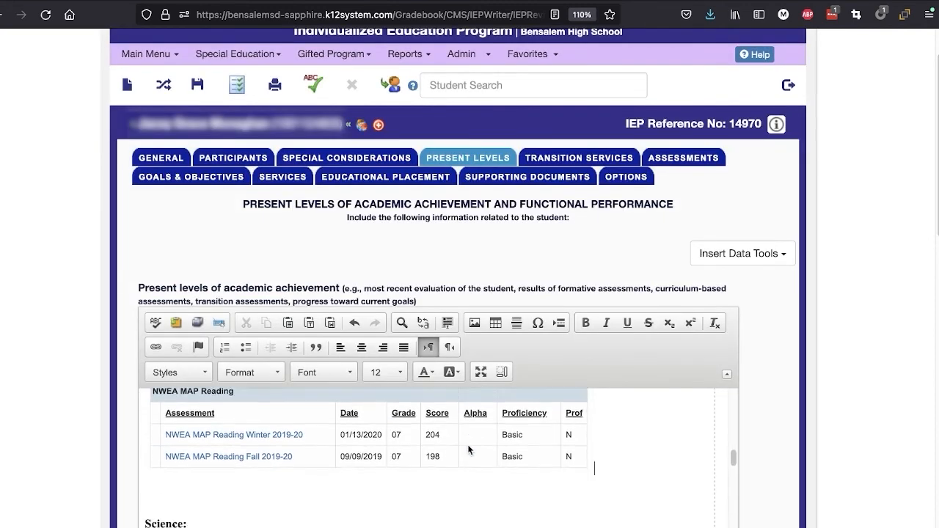
{"action": "scroll", "coordinate": [469, 449], "scroll_direction": "up", "scroll_amount": 1}
{"action": "scroll", "coordinate": [468, 449], "scroll_direction": "up", "scroll_amount": 3}
{"action": "scroll", "coordinate": [468, 445], "scroll_direction": "down", "scroll_amount": 2}
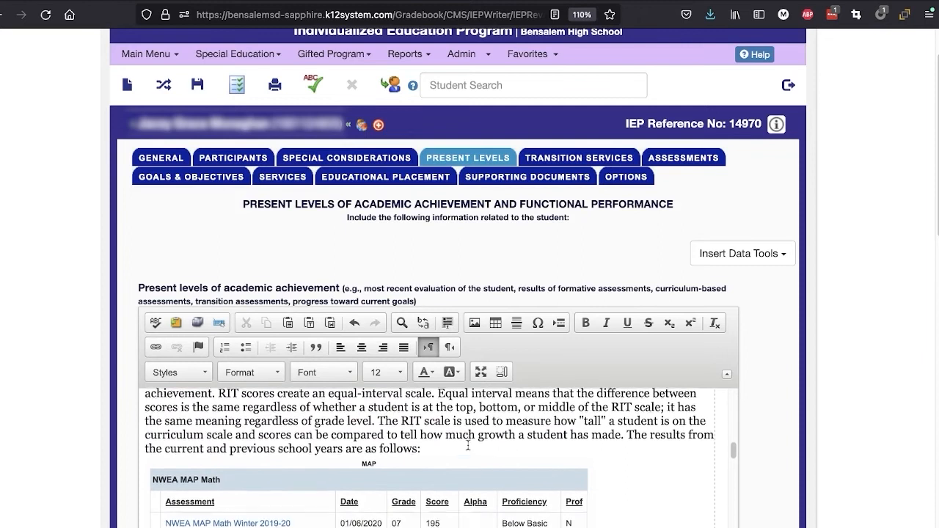
{"action": "scroll", "coordinate": [468, 445], "scroll_direction": "down", "scroll_amount": 2}
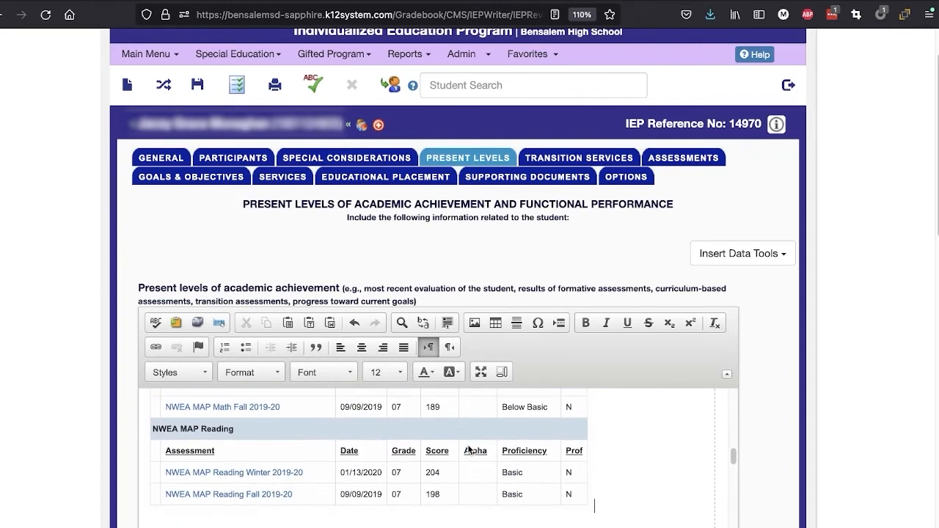